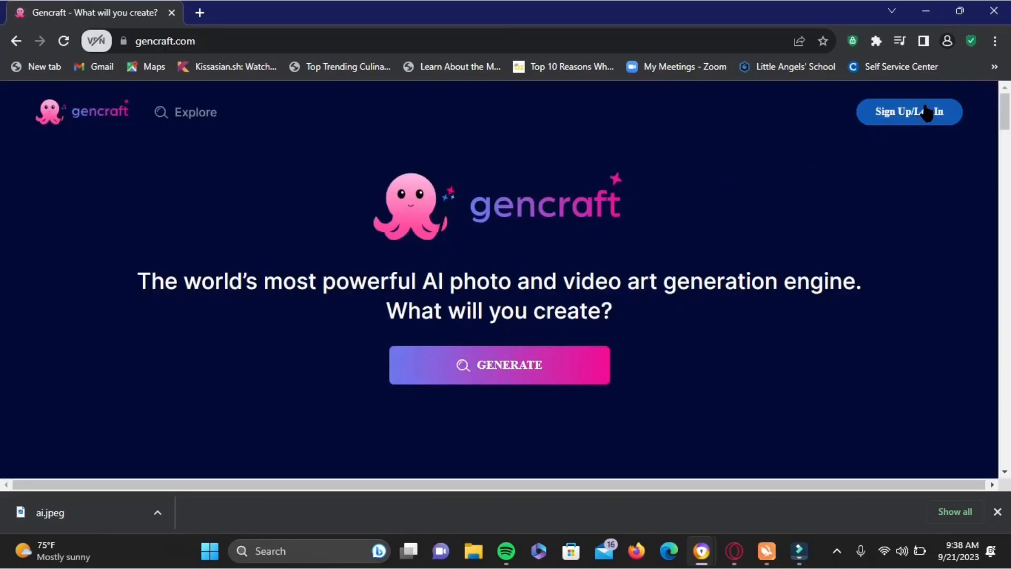
Sign in to Gencraft and generate a Cartoon-style image from the prompt "a girl reading a book".
left_click(927, 112)
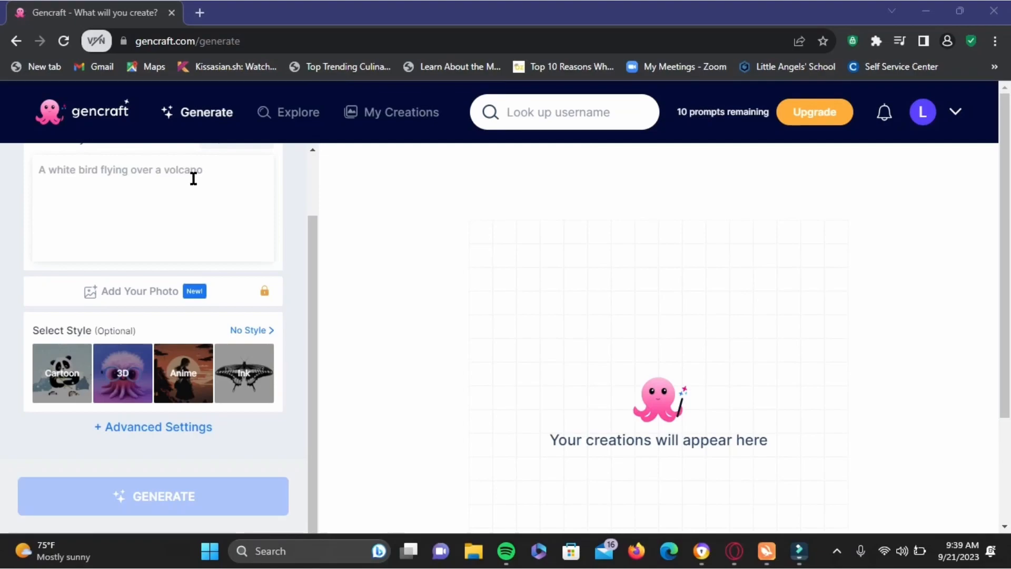
left_click(193, 179)
type("a girl reading a book")
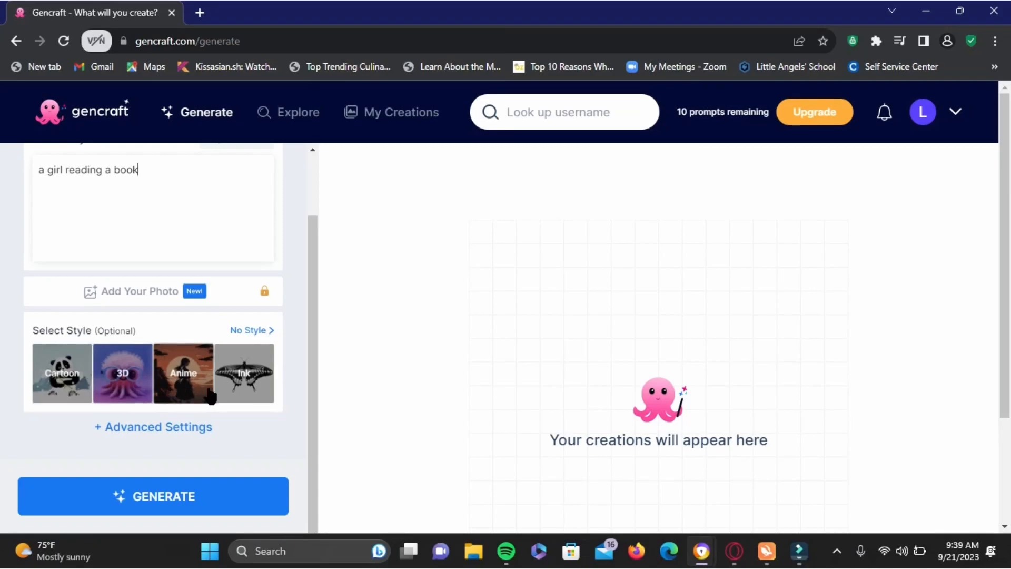
left_click(72, 393)
left_click(125, 493)
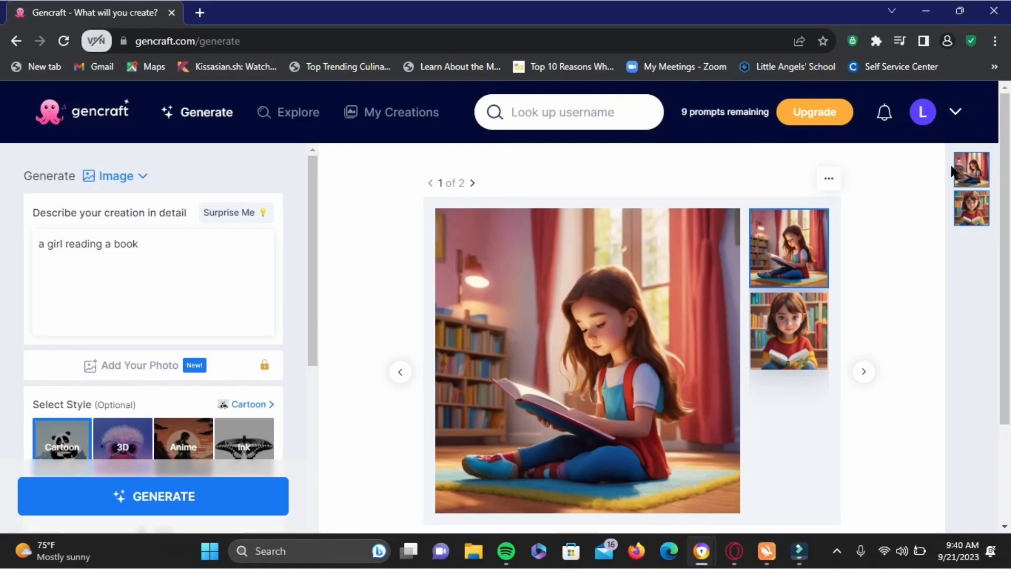
Select the second generated image, the girl facing forward with an open book, and download it in HD.
left_click_drag(1007, 155, 1006, 179)
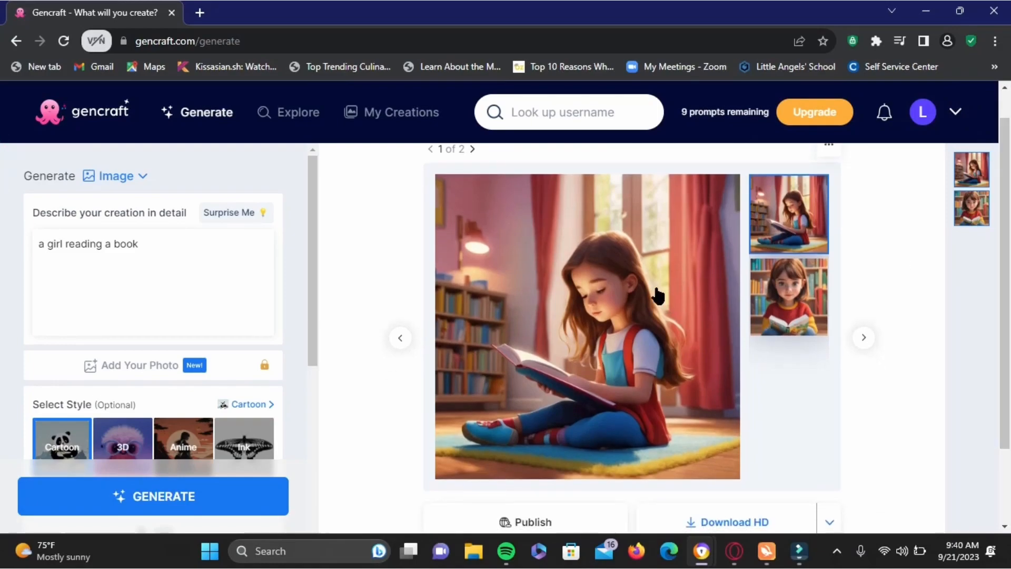
left_click(795, 295)
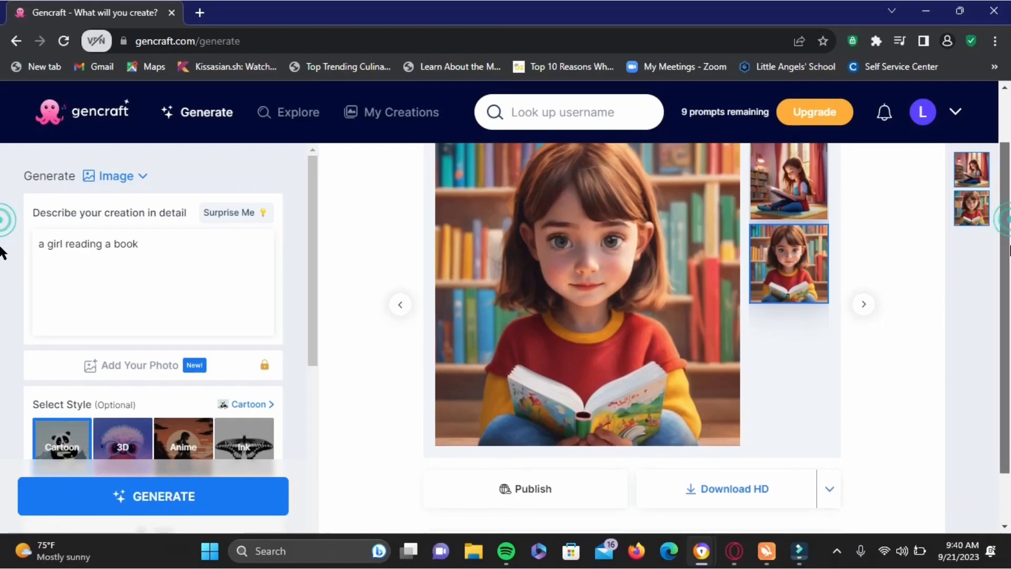
scroll(1004, 228, "down", 1)
left_click(738, 490)
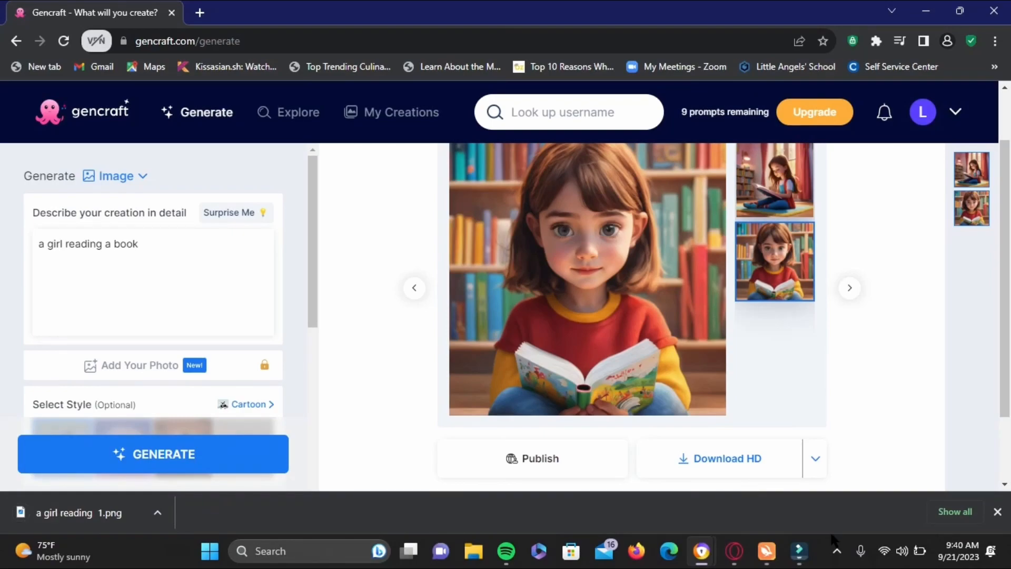
Search Google for "voice maker" from a new tab and open the Voicemaker text-to-speech converter site.
left_click(200, 13)
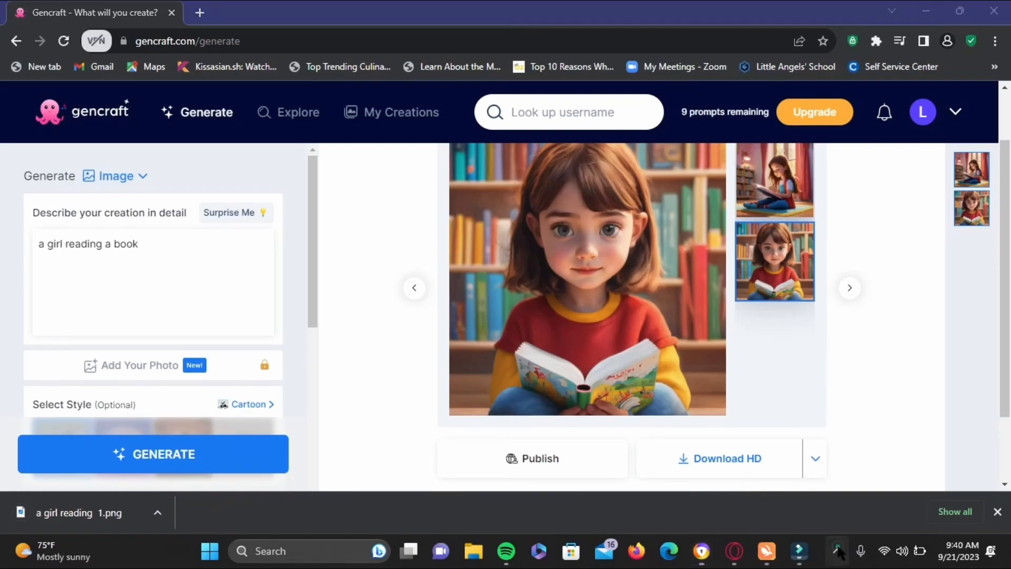
left_click(169, 11)
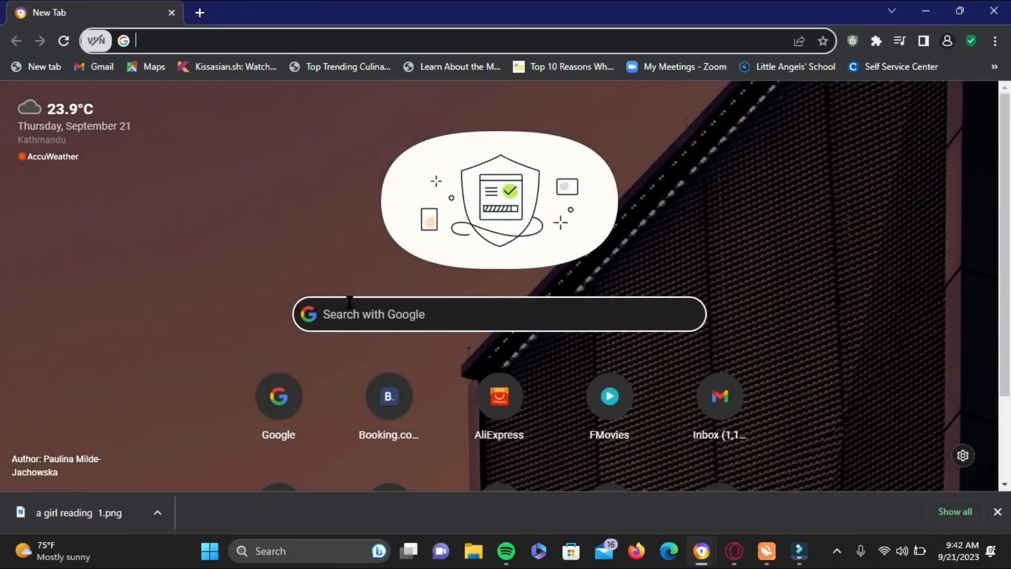
left_click(350, 302)
type("voice")
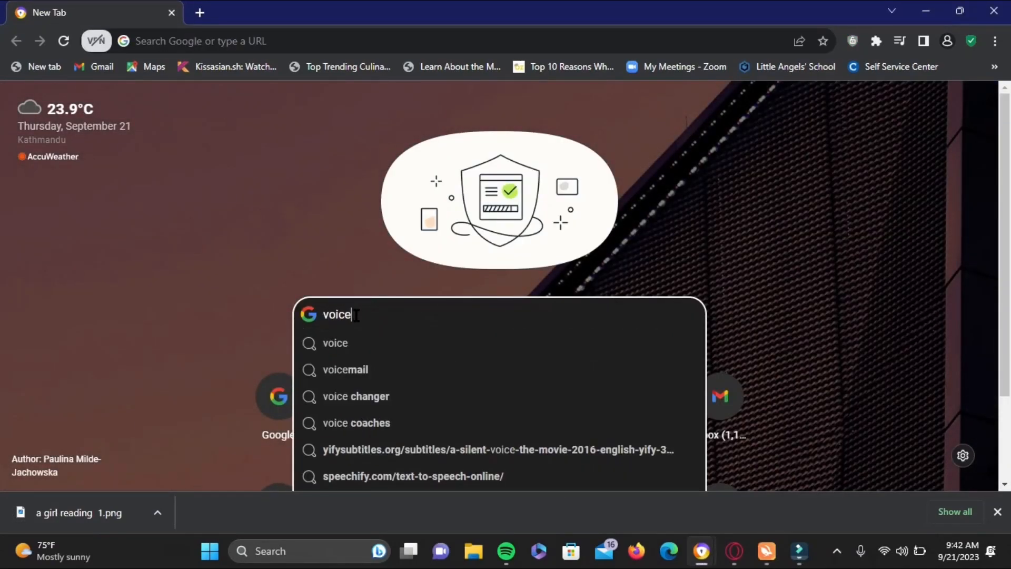
type(" maker")
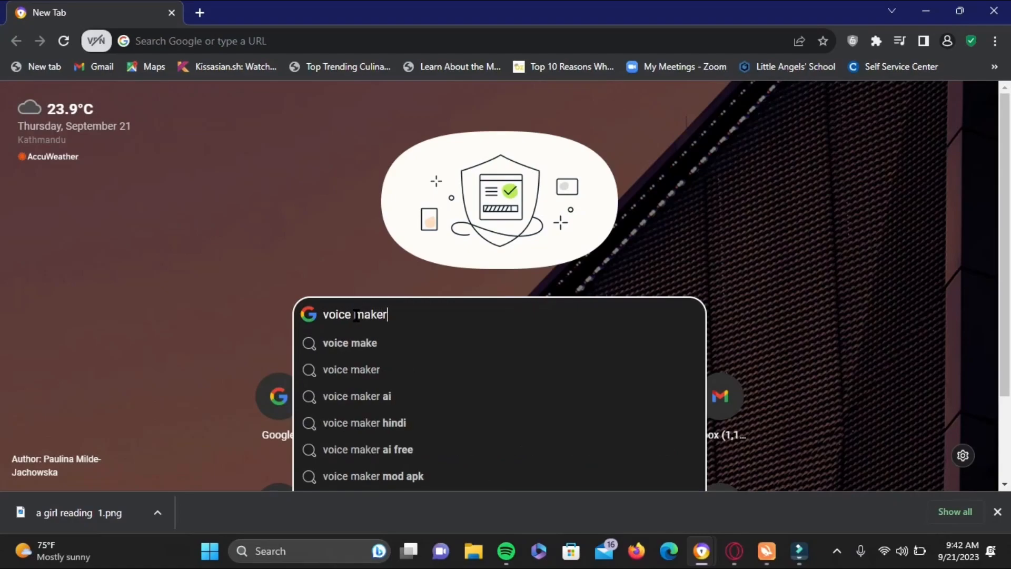
key("Return")
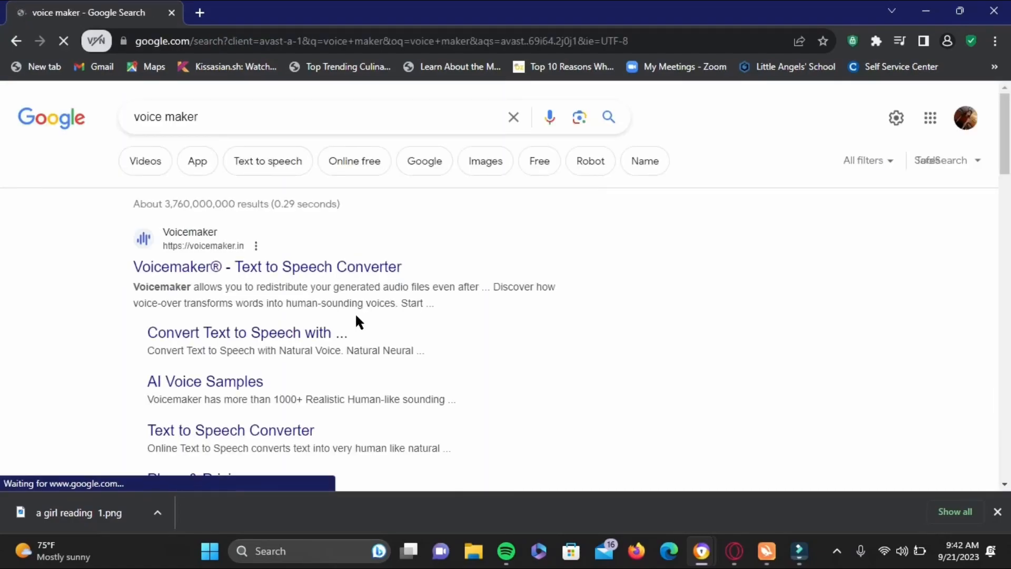
left_click(322, 268)
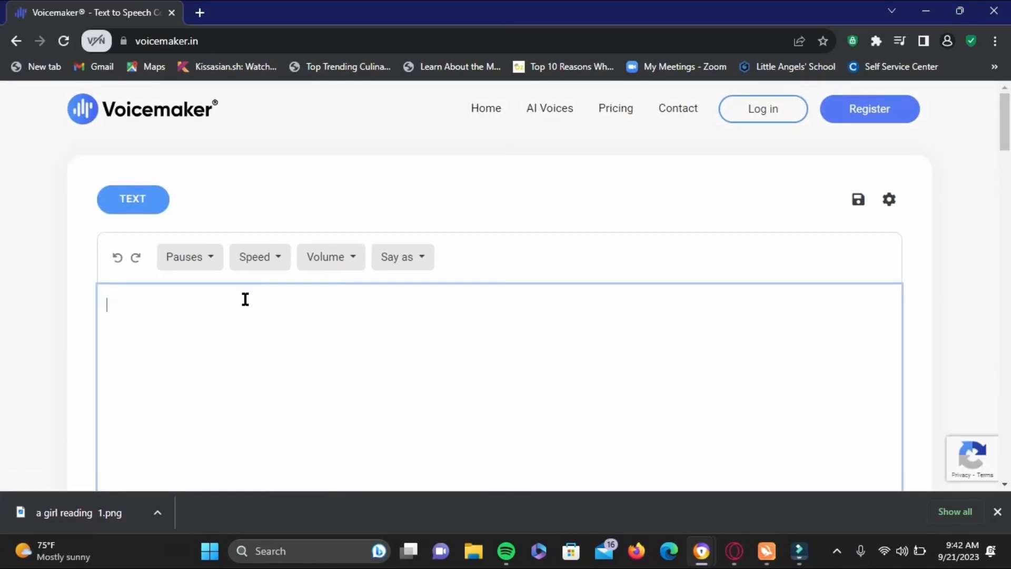
Enter the script "Once upon a time, in a dense dark forest lived an old lady with her cat, Sophie." and apply medium speed and volume.
type("ime, in a dense dark forest lived an old lady with her cat, Sophie.")
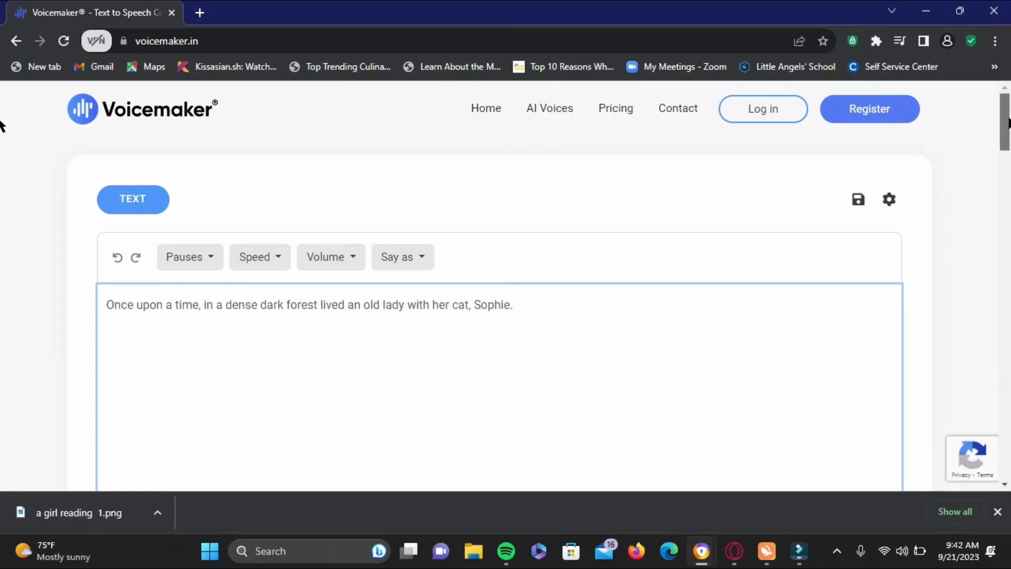
scroll(420, 211, "down", 2)
left_click(201, 181)
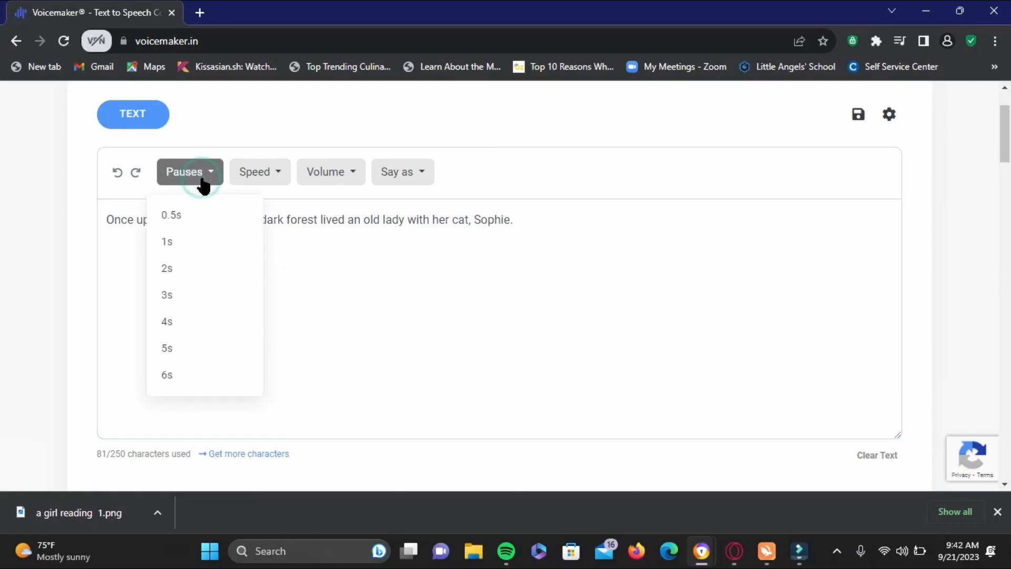
left_click(258, 177)
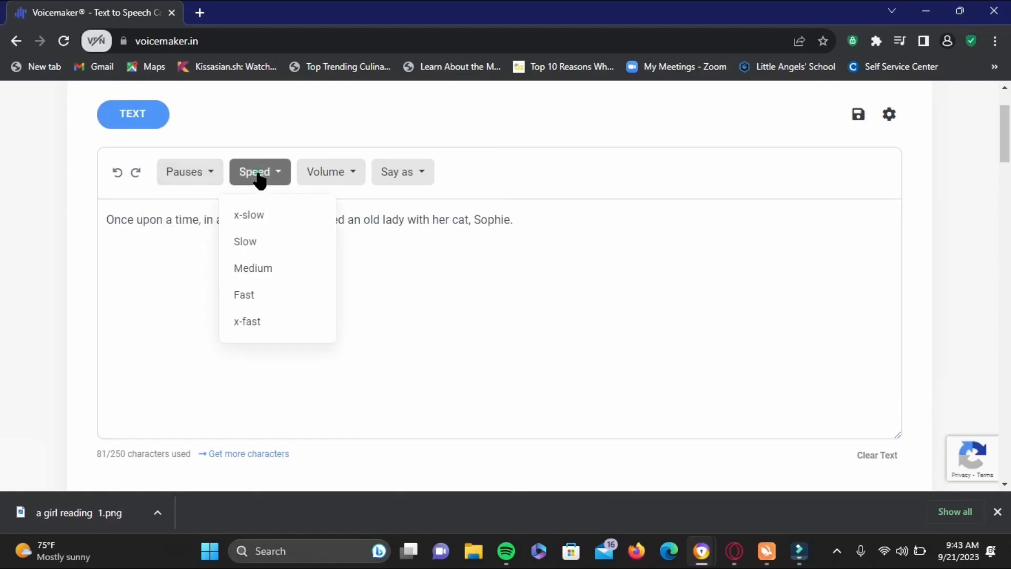
left_click(260, 267)
left_click(347, 184)
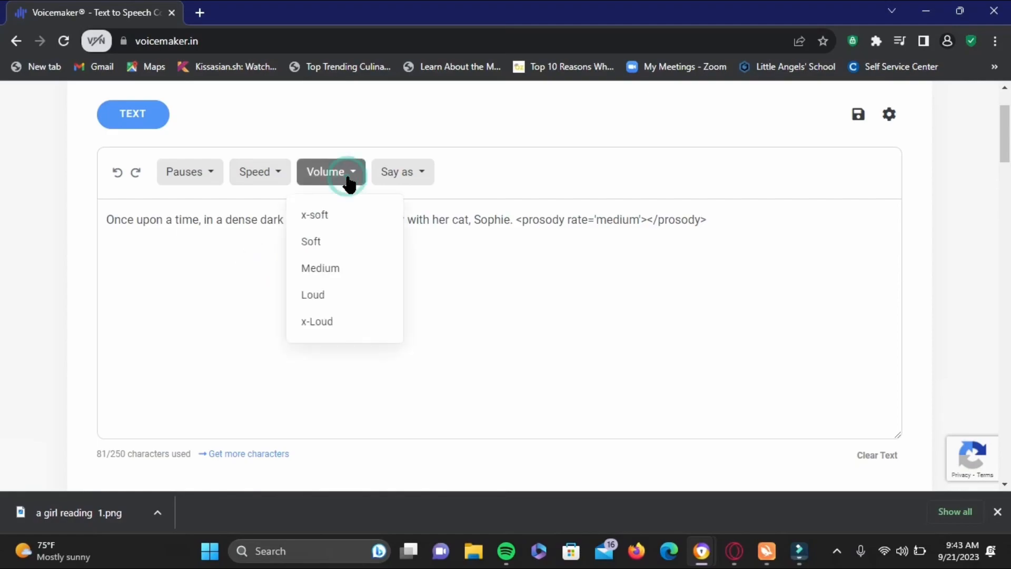
left_click(334, 269)
Look through the Say as options available for the script text.
left_click(422, 177)
left_click(470, 253)
left_click_drag(470, 255, 468, 320)
left_click(415, 272)
Convert the script to speech with the Neural TTS voice Ivy, Female (Child), and download the result as MP3.
left_click_drag(1007, 141, 1007, 190)
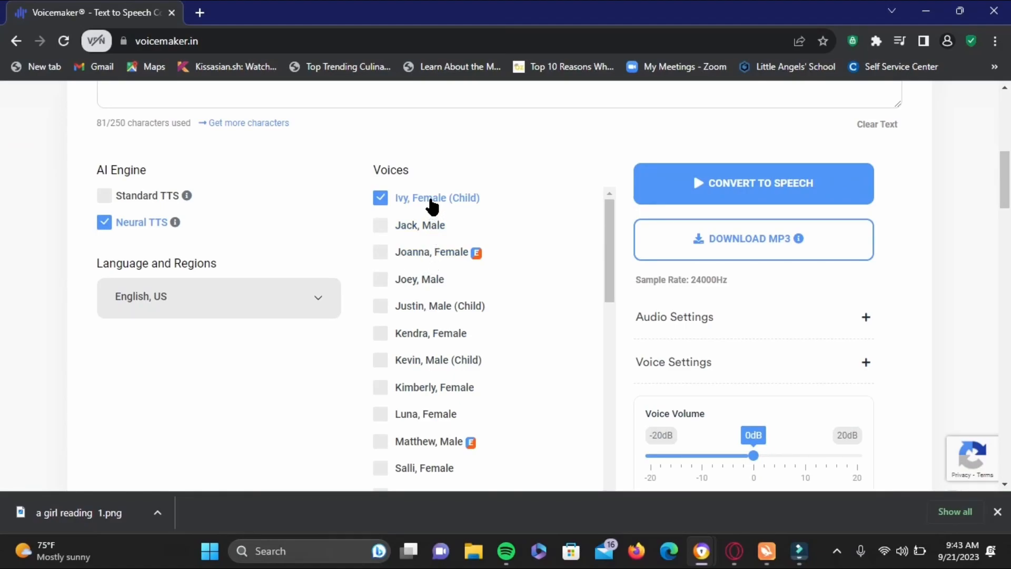
left_click(694, 198)
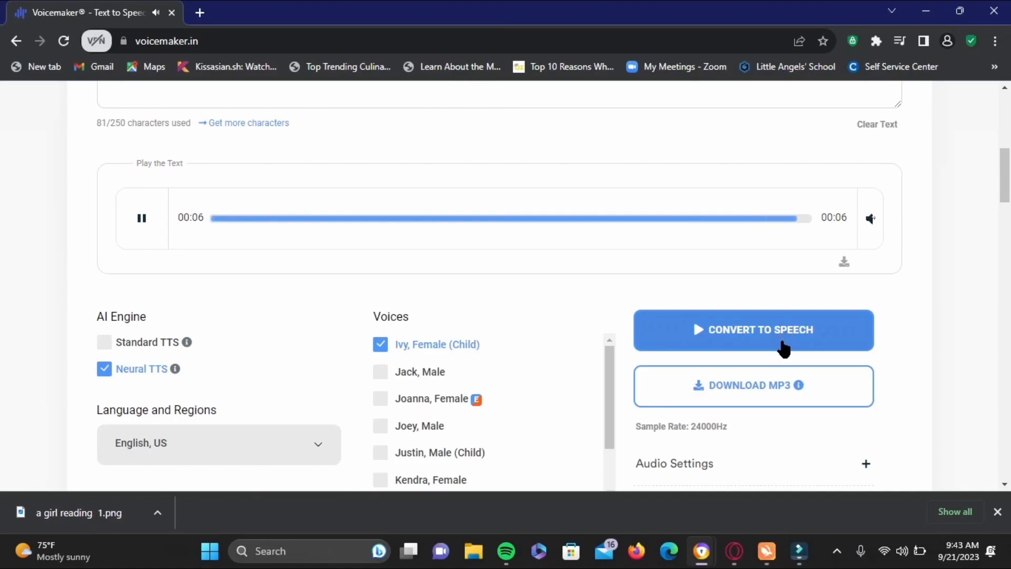
left_click(774, 380)
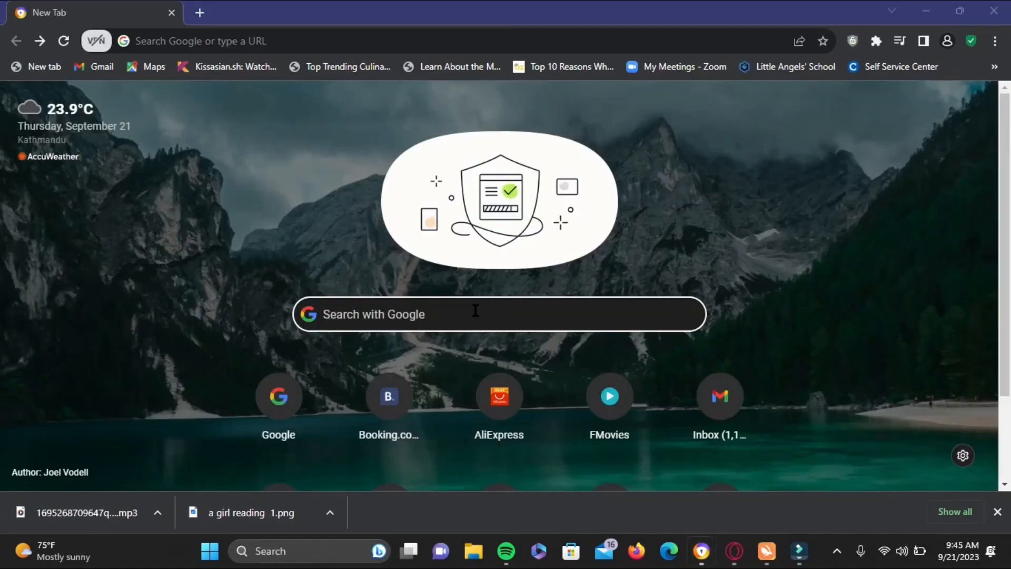
Search Google for "did ai" and open the D-ID AI Video Generator website.
left_click(476, 311)
type("did ai")
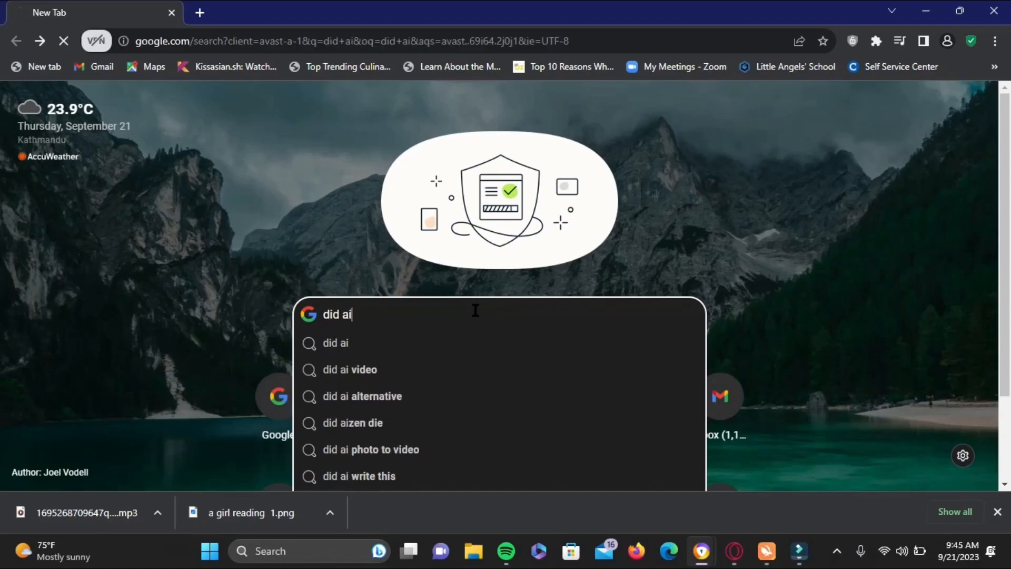
key("Return")
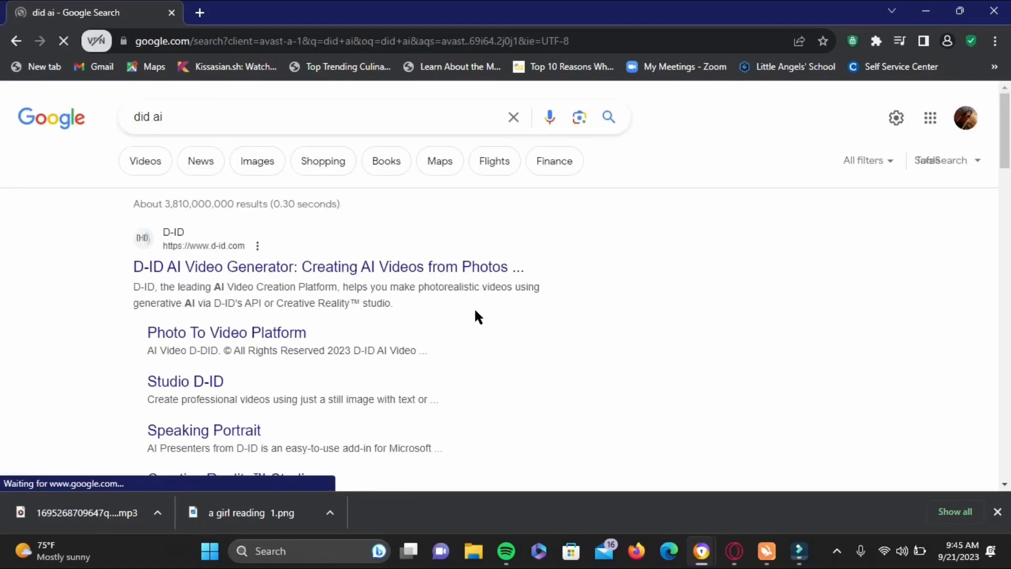
left_click(428, 266)
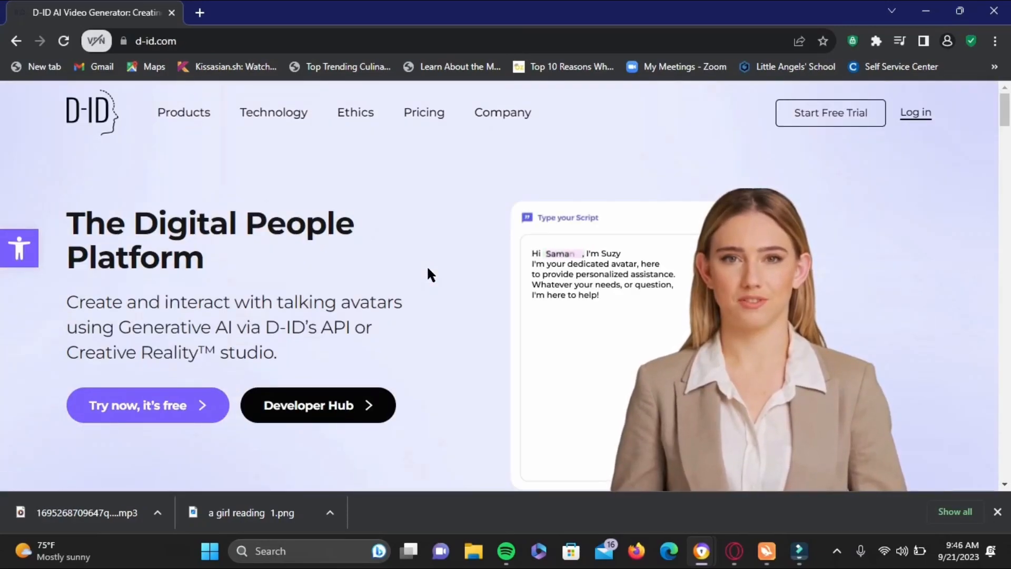
Open D-ID's Creative Reality Studio, start creating a video and sign in with the Google account.
left_click(195, 406)
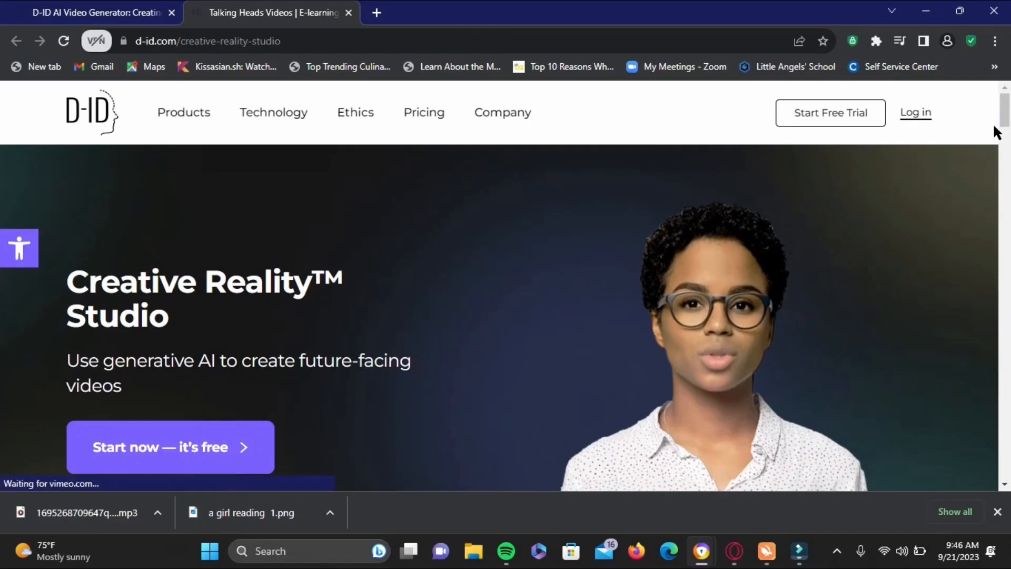
left_click_drag(1006, 104, 1008, 111)
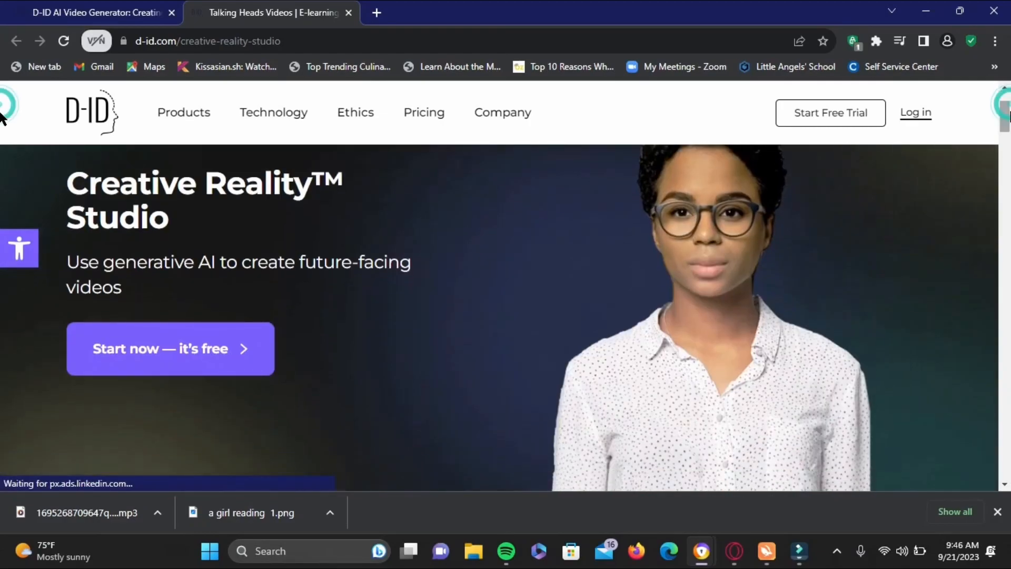
left_click(213, 351)
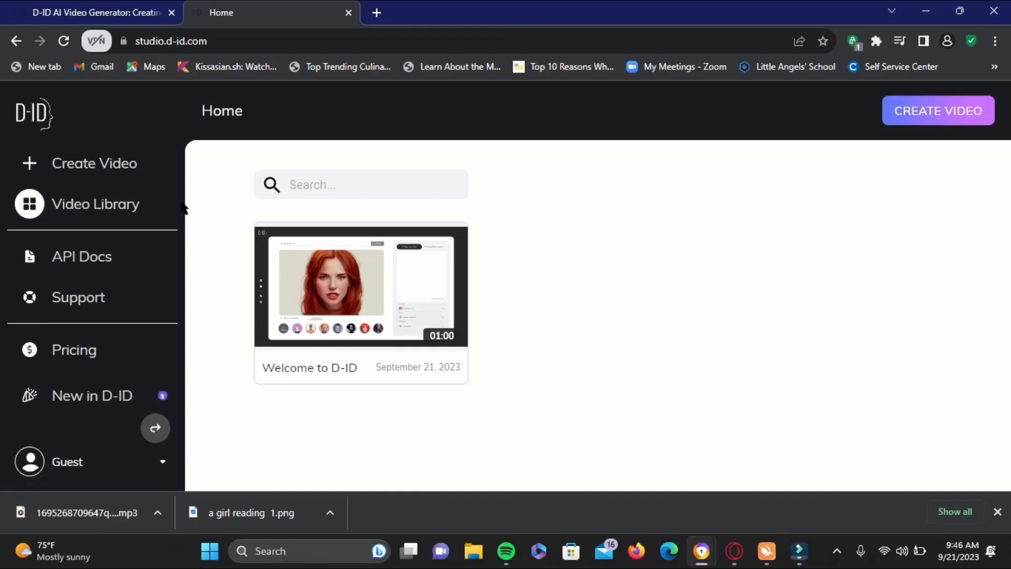
left_click(104, 175)
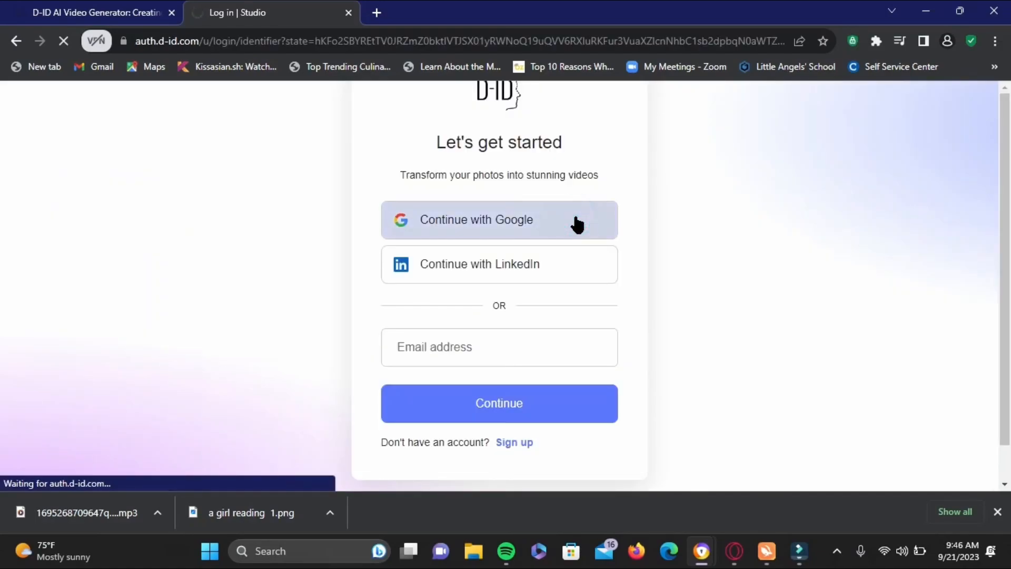
left_click(577, 224)
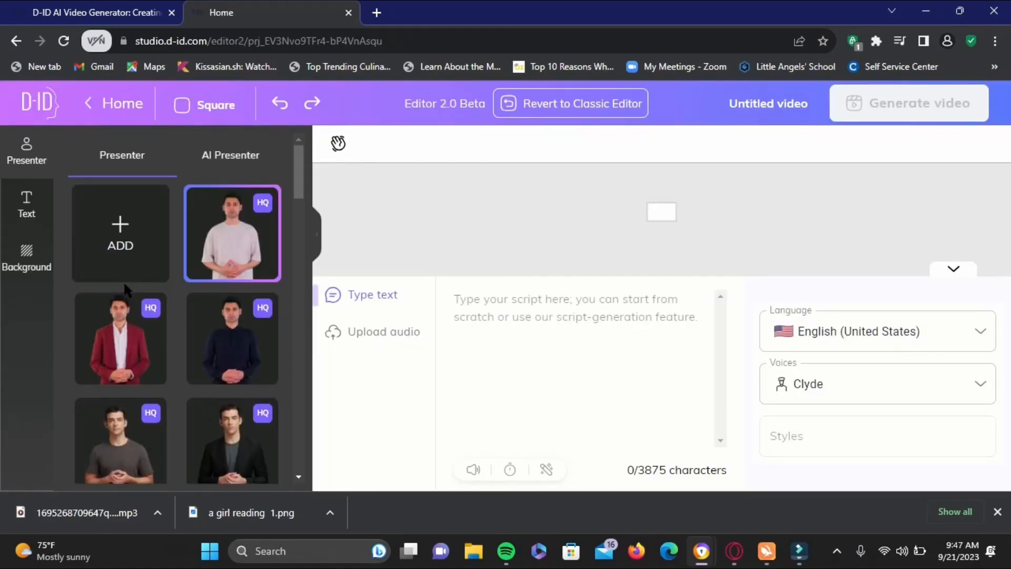
Add the downloaded image of the girl from the Downloads folder as the video's presenter.
left_click(96, 200)
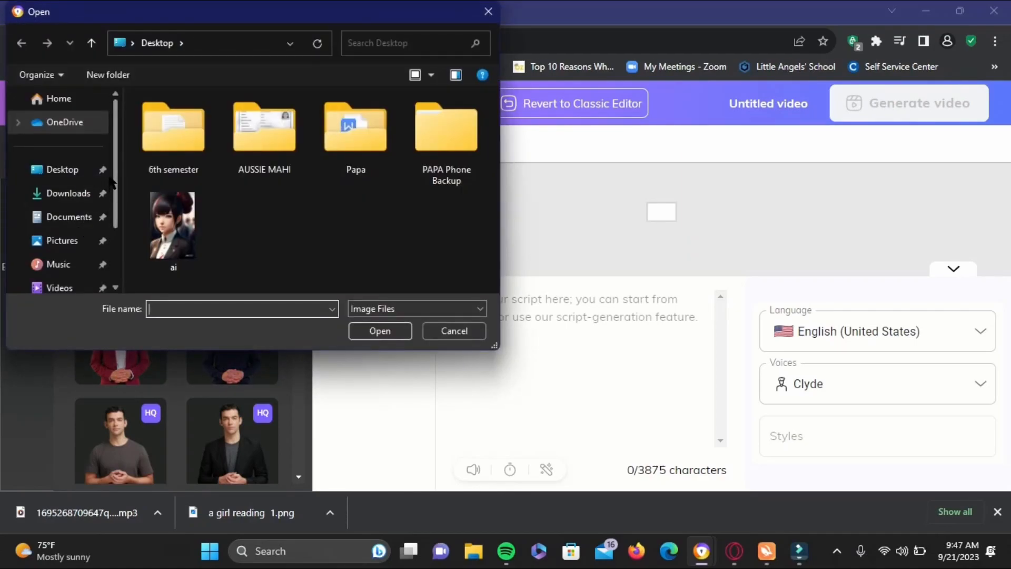
left_click(84, 171)
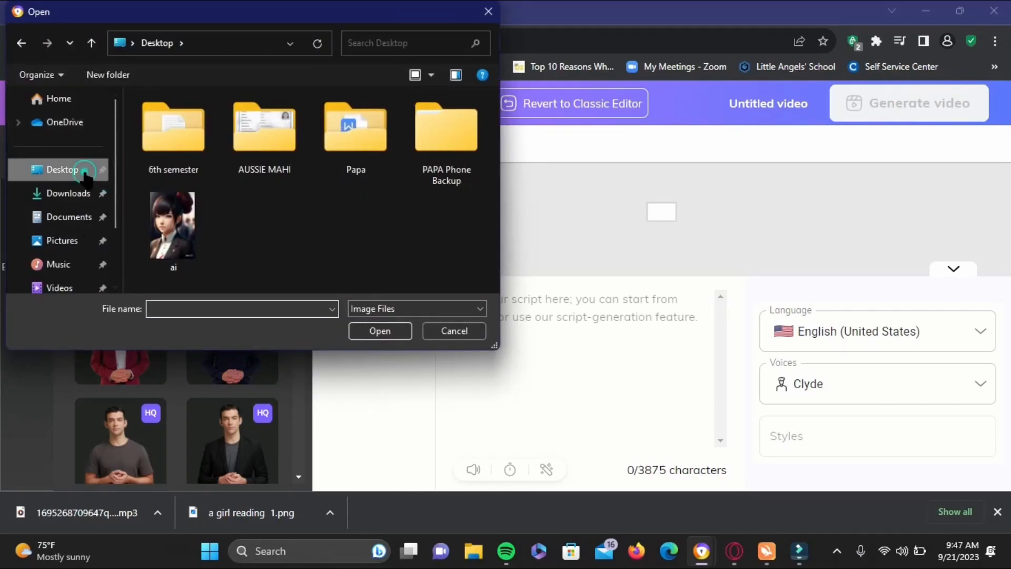
left_click(80, 194)
left_click(175, 152)
left_click(383, 332)
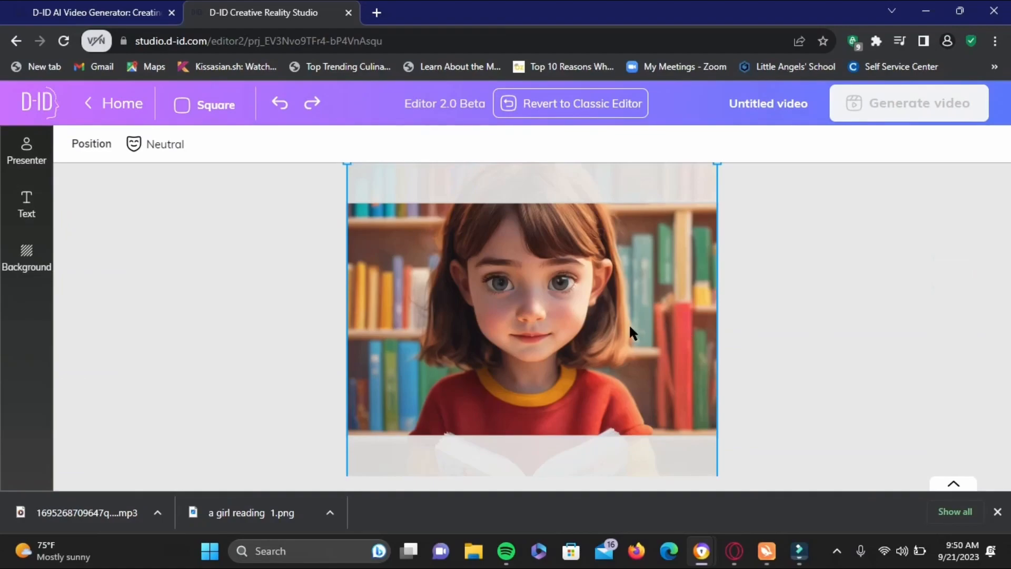
Upload the downloaded Voicemaker speech file as the presenter's audio and play it back.
left_click(570, 405)
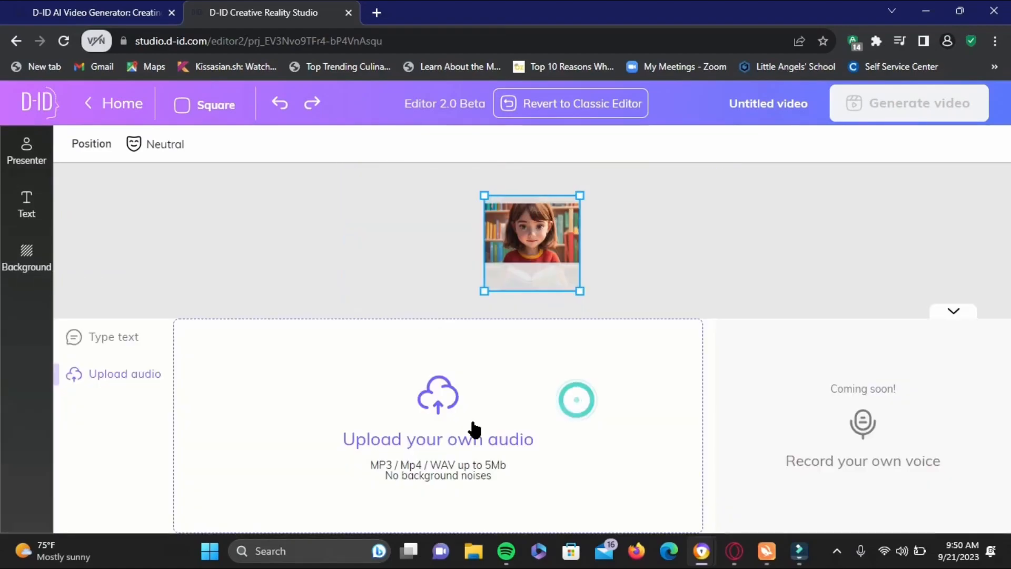
left_click(426, 396)
left_click(184, 157)
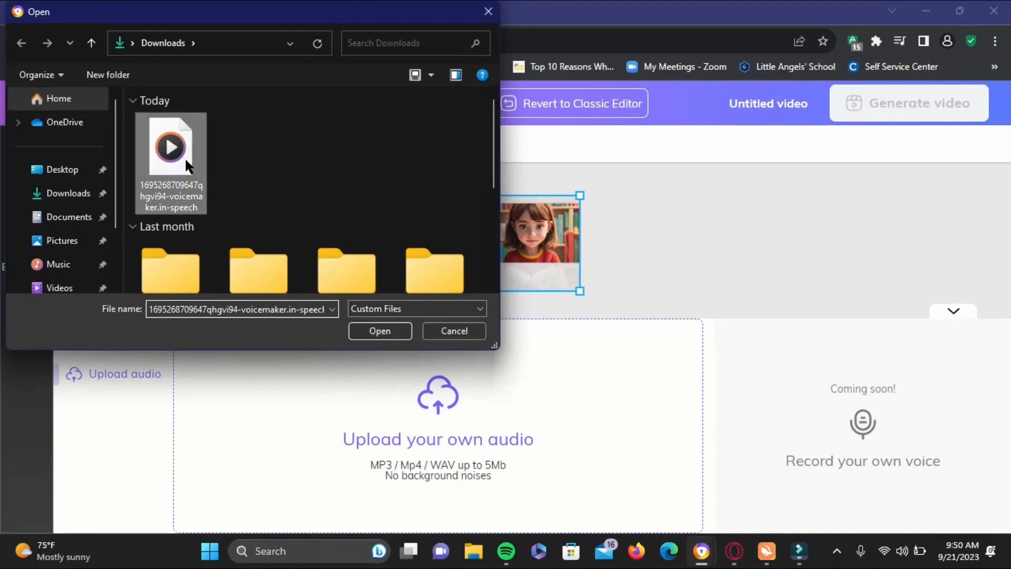
left_click(380, 330)
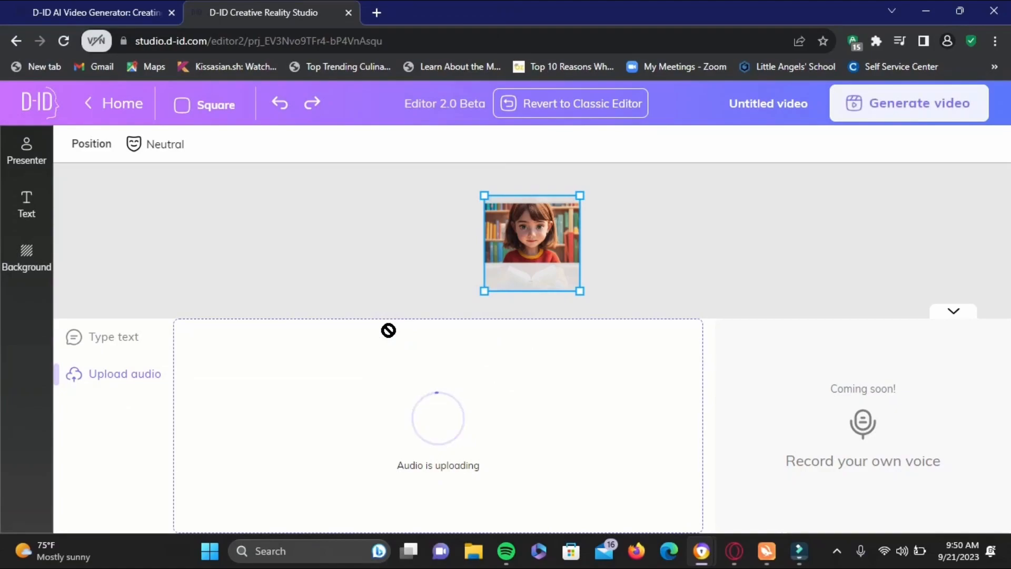
left_click(361, 445)
left_click(303, 444)
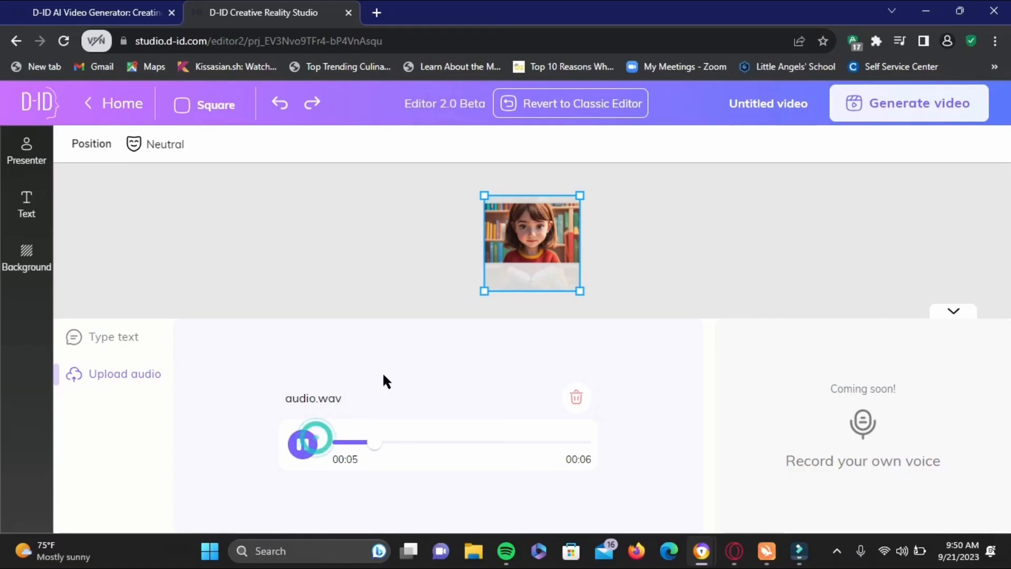
Generate the talking video from the girl presenter and the uploaded audio.
left_click(920, 111)
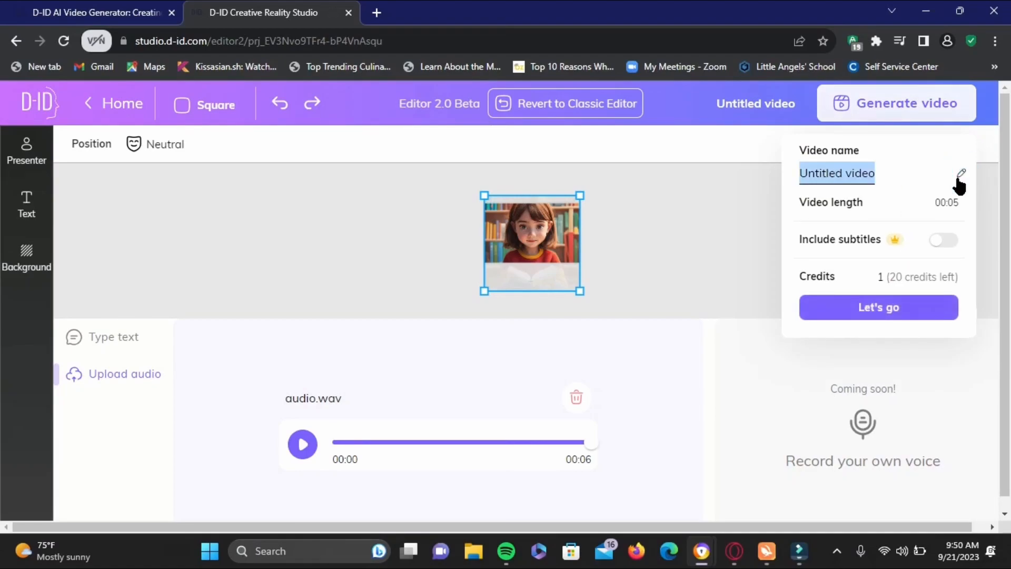
left_click(899, 315)
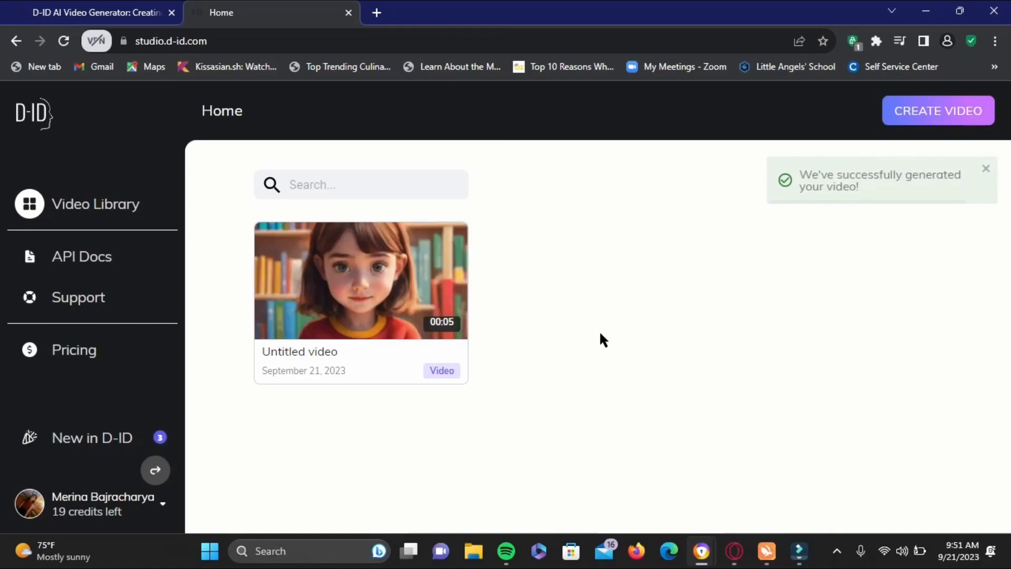
Open the generated video from the Video Library, dismiss the notification and play the clip.
left_click(364, 278)
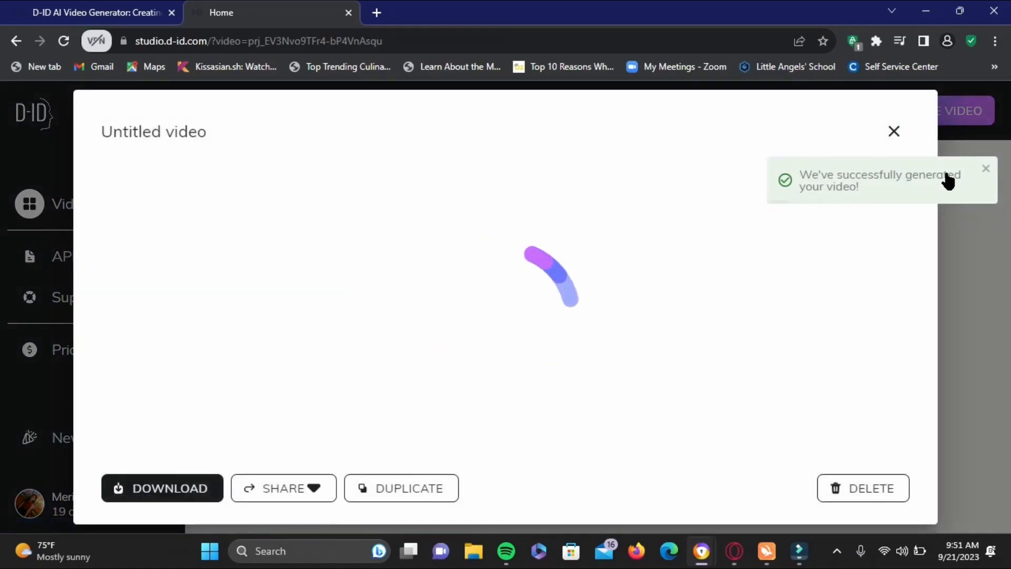
left_click(986, 168)
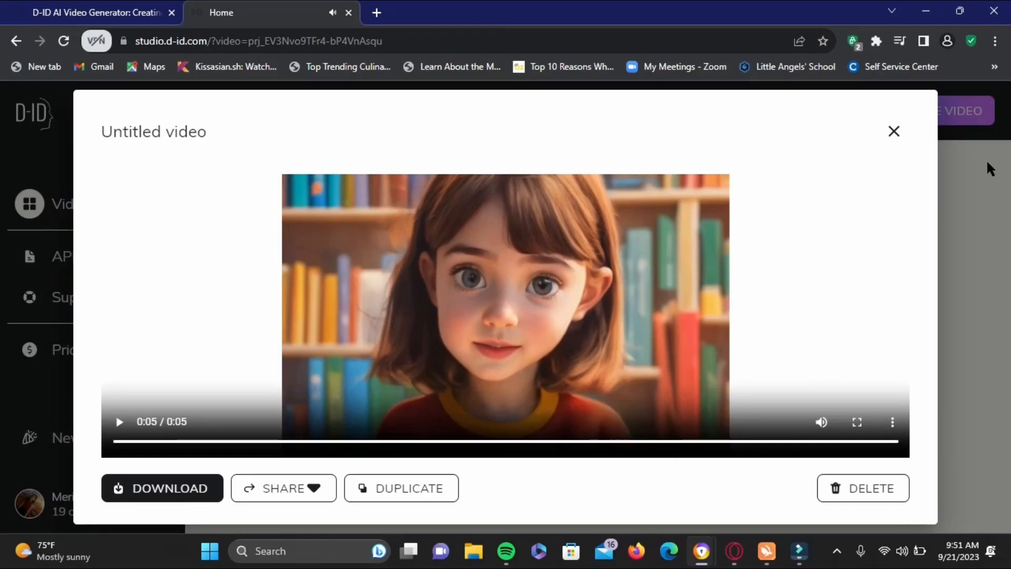
left_click(119, 423)
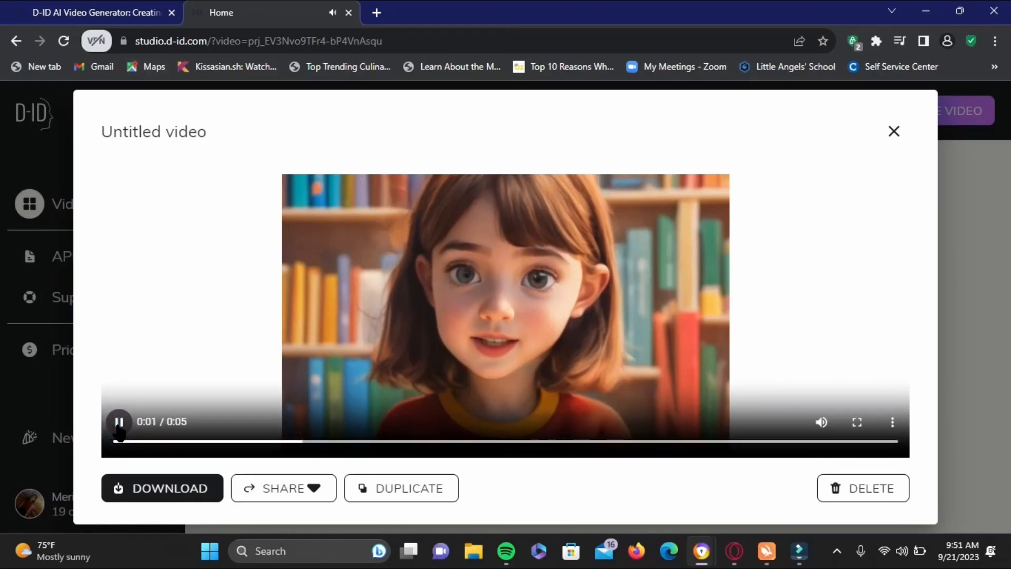